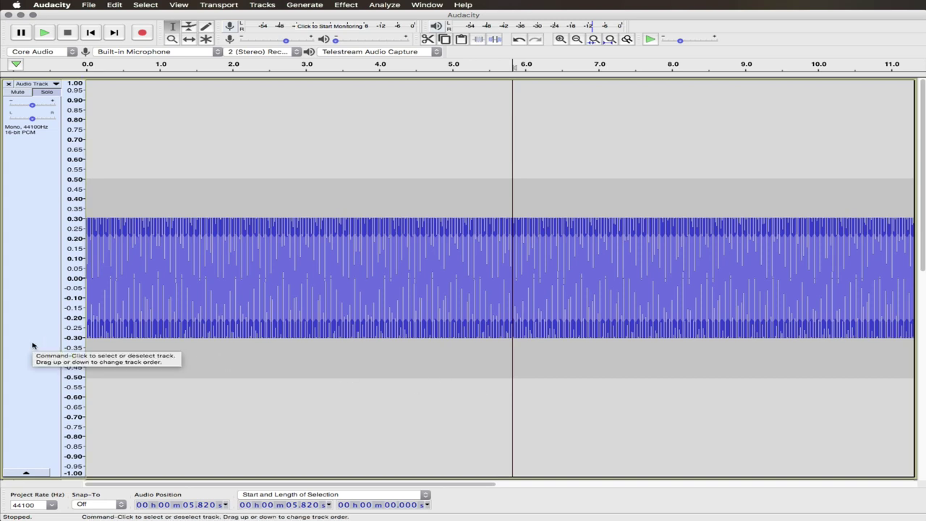
# Play the tone track from the beginning to listen to it, then stop playback.
pyautogui.press('Home')
pyautogui.press('space')
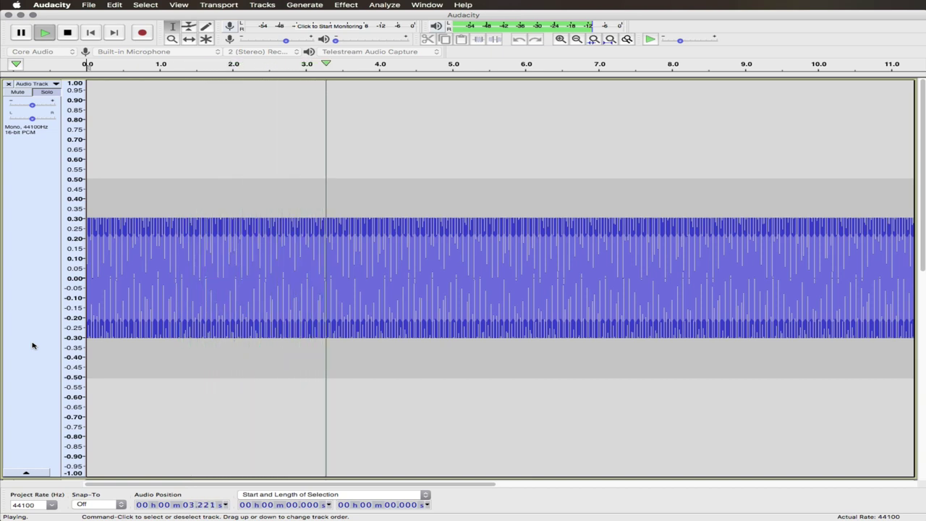
pyautogui.press('space')
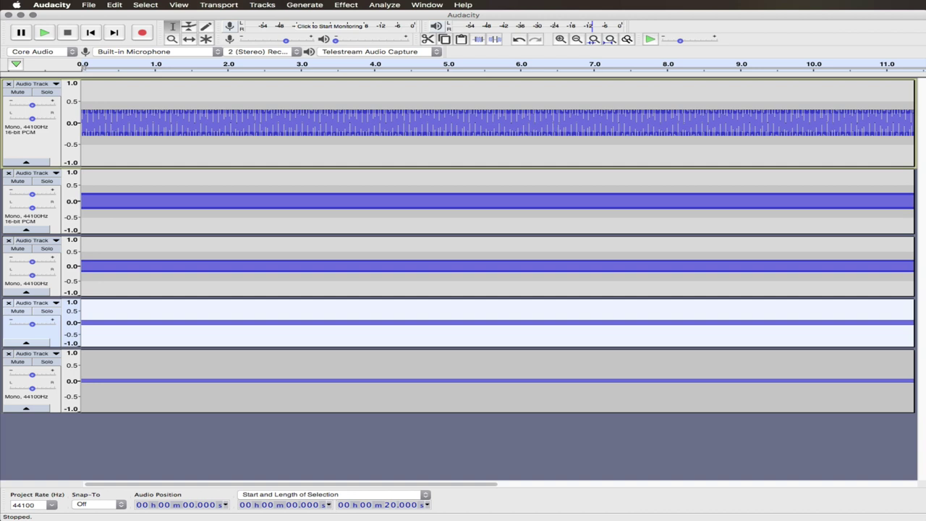
pyautogui.click(46, 92)
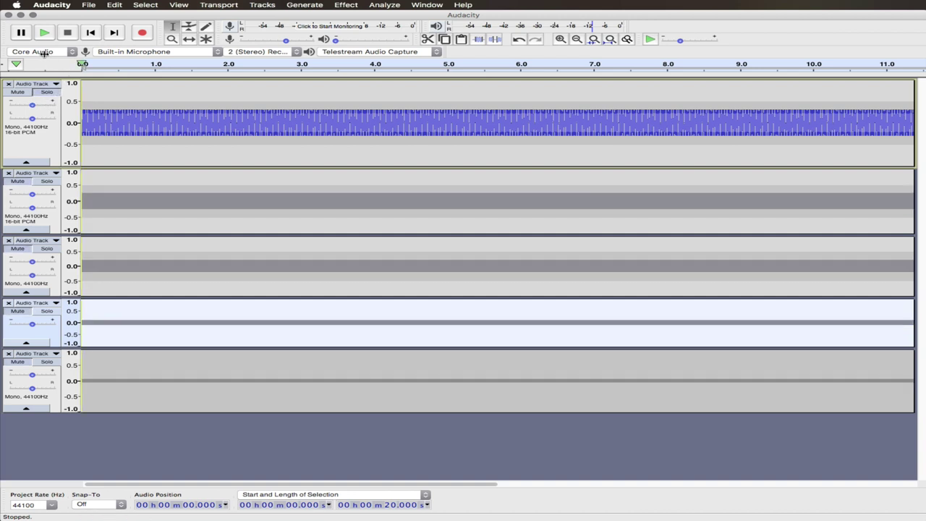
pyautogui.click(43, 34)
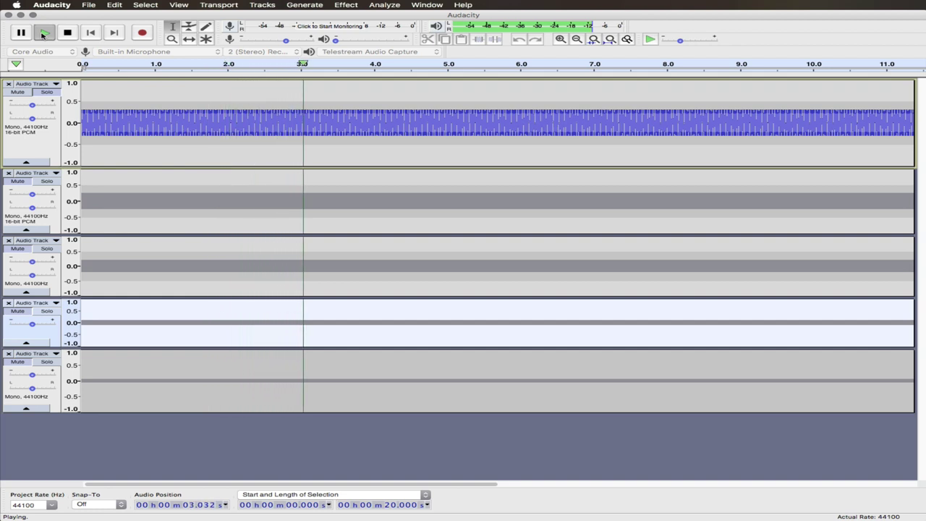
pyautogui.click(43, 33)
pyautogui.click(43, 34)
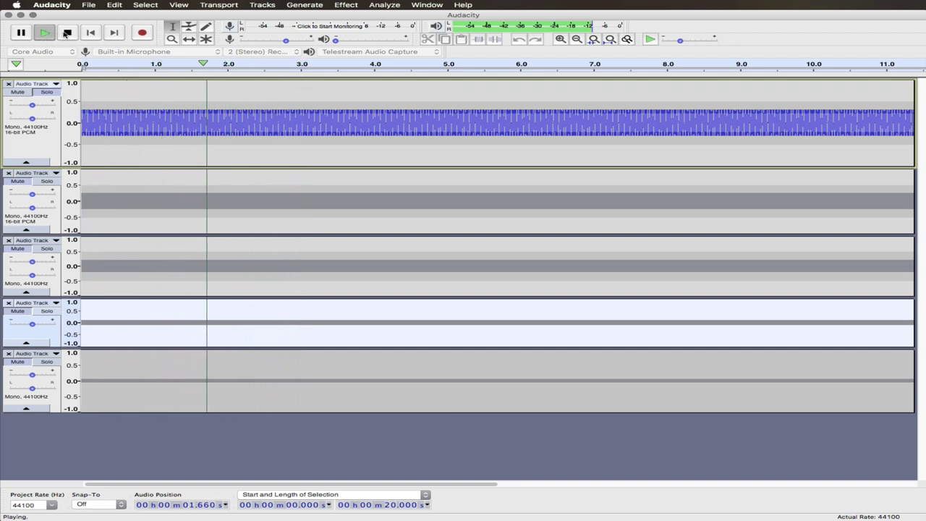
pyautogui.click(67, 34)
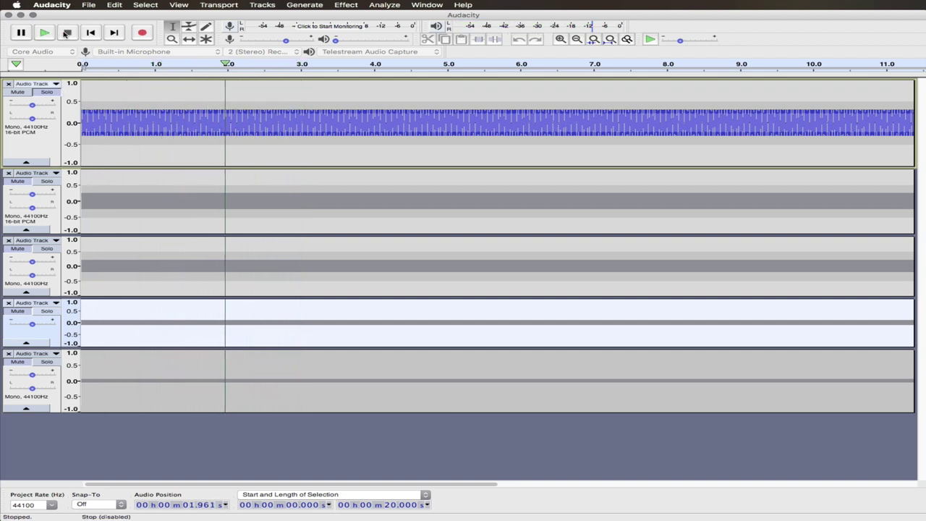
pyautogui.click(45, 187)
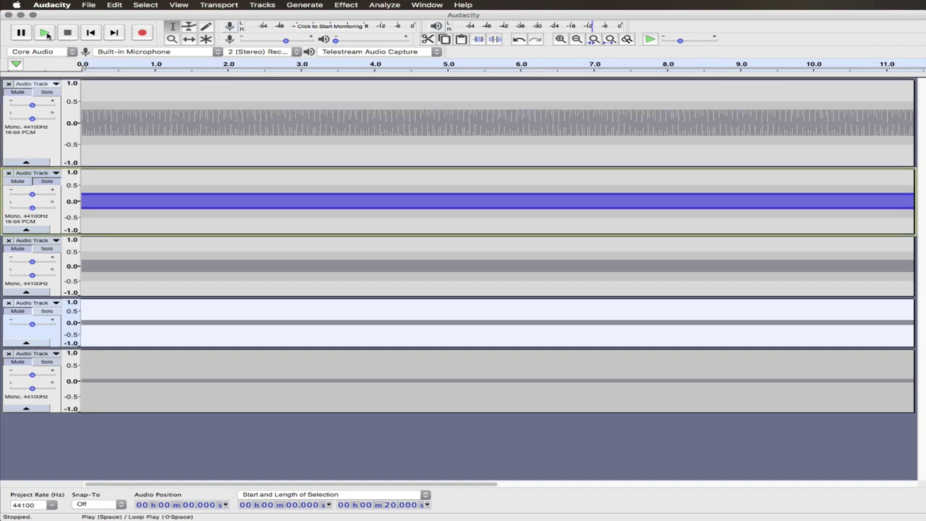
pyautogui.click(44, 33)
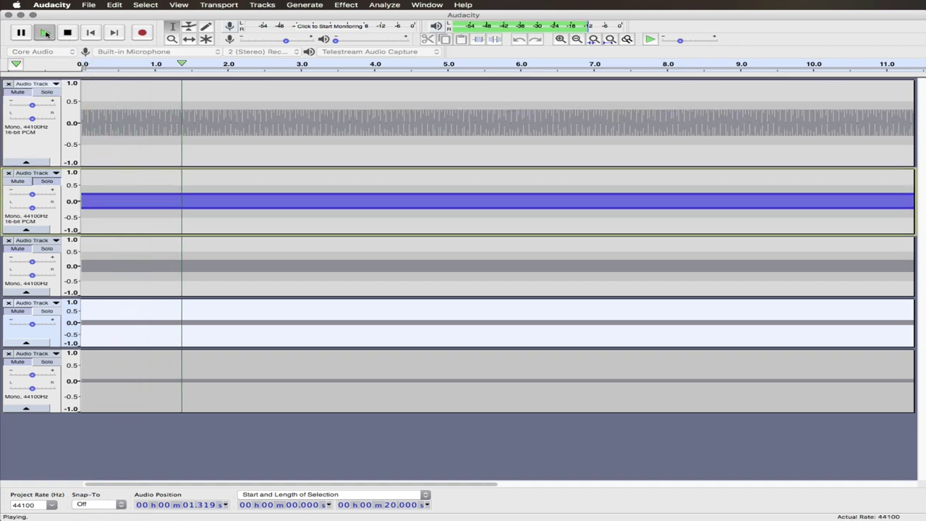
pyautogui.click(66, 33)
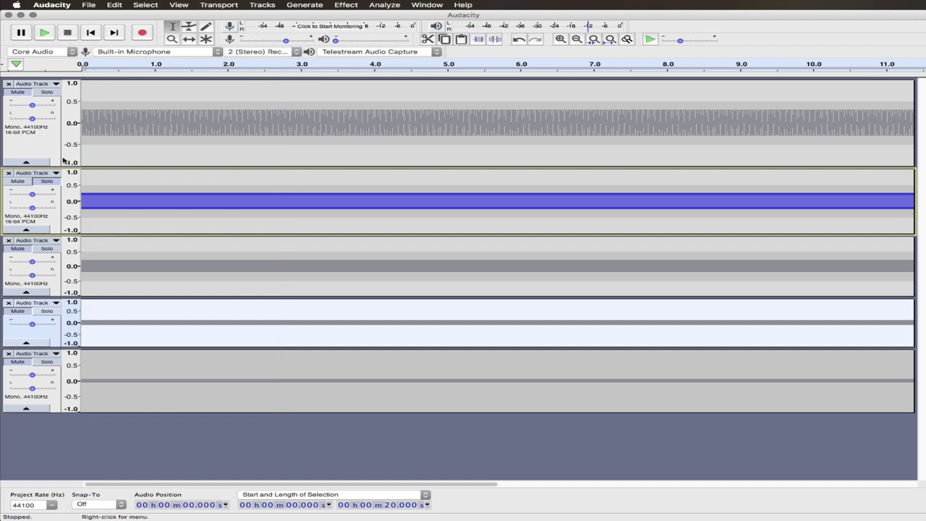
pyautogui.click(48, 249)
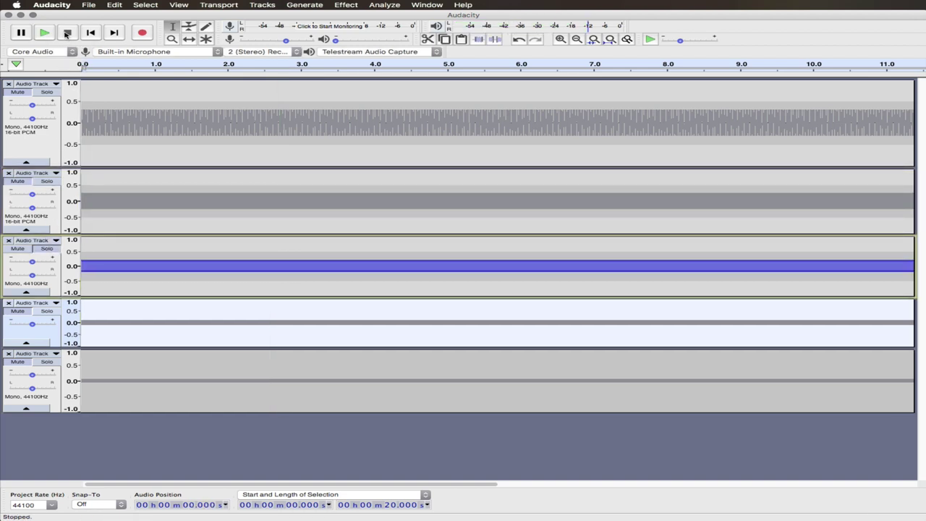
pyautogui.click(44, 32)
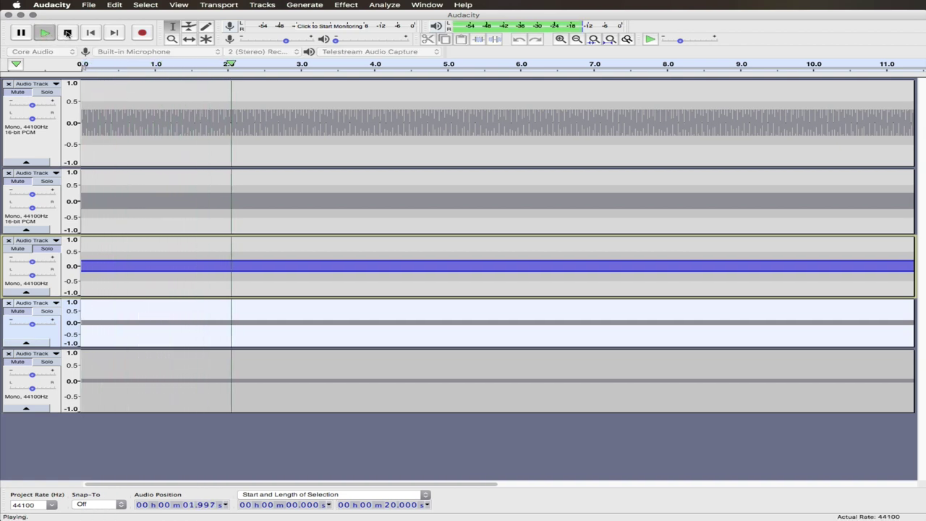
pyautogui.click(67, 33)
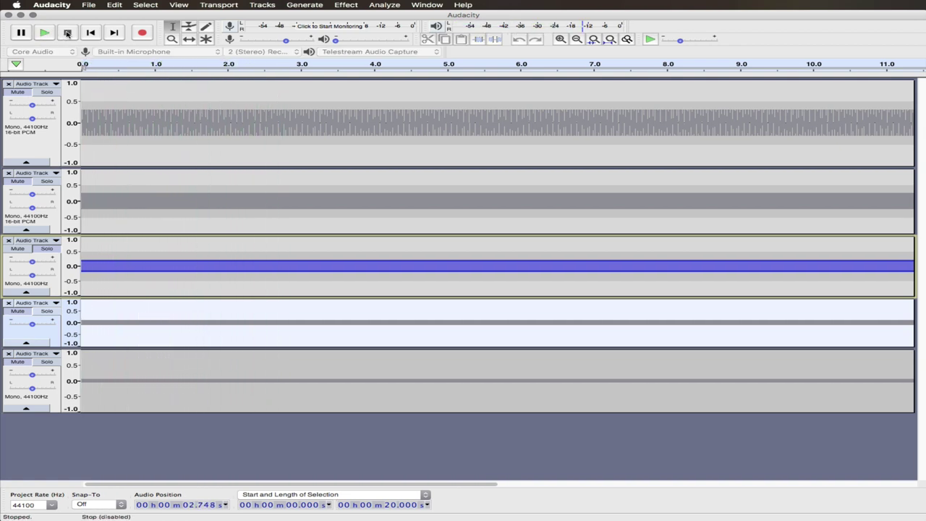
pyautogui.click(46, 249)
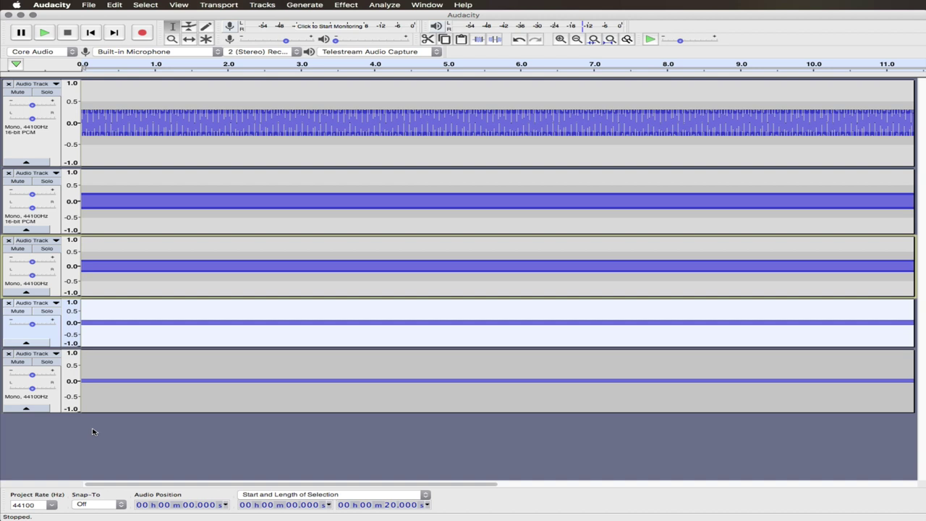
pyautogui.press('space')
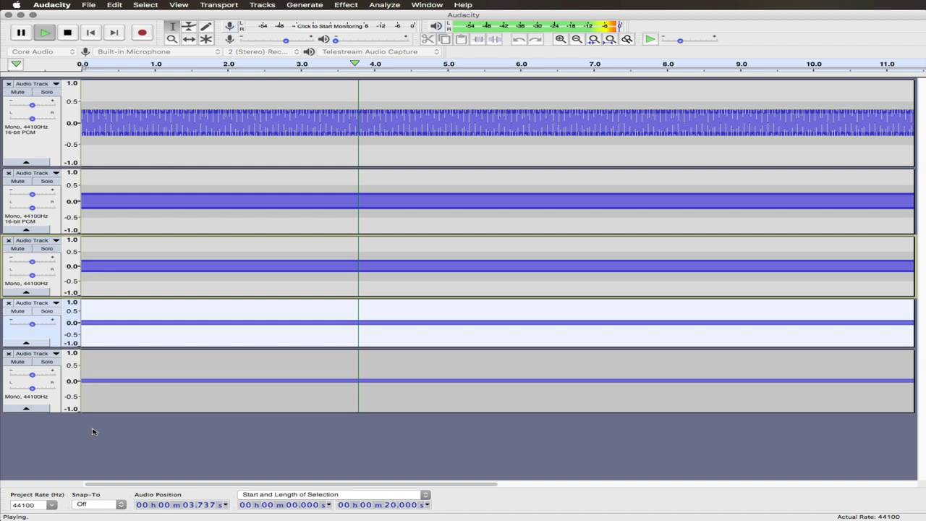
pyautogui.press('space')
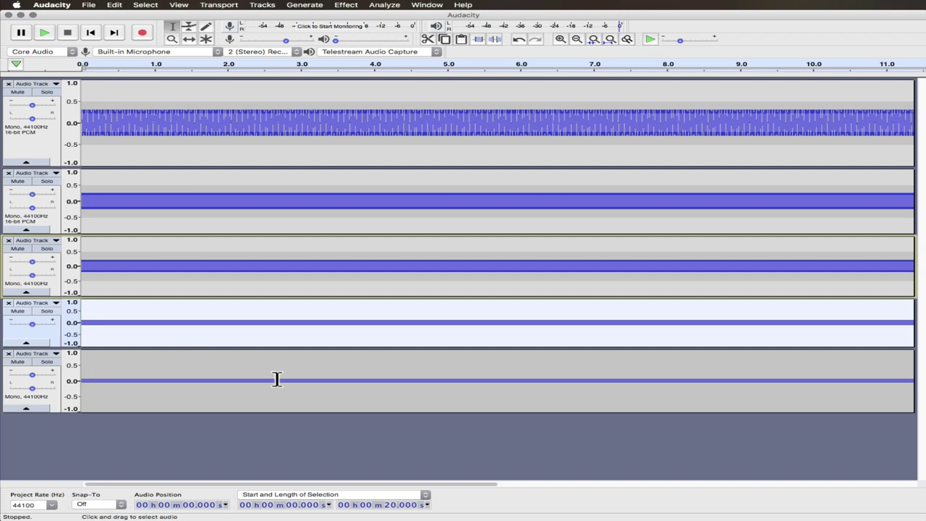
# Zoom into the waveforms to inspect the individual tone cycles.
pyautogui.scroll(5, 275, 382)
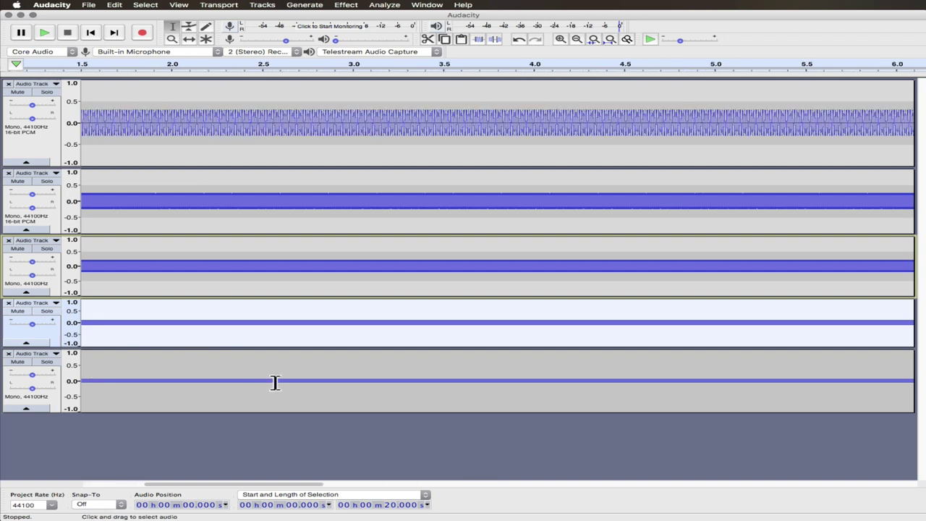
pyautogui.scroll(4, 275, 383)
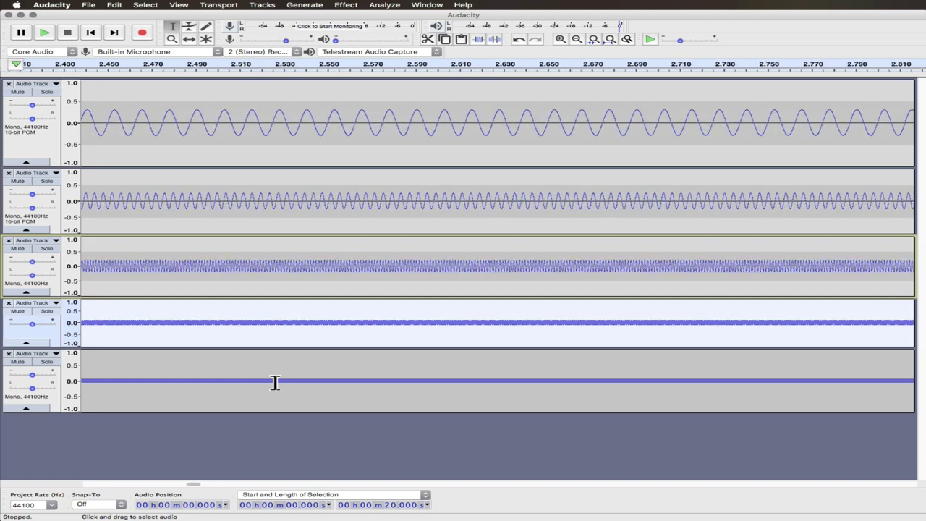
pyautogui.scroll(3, 275, 383)
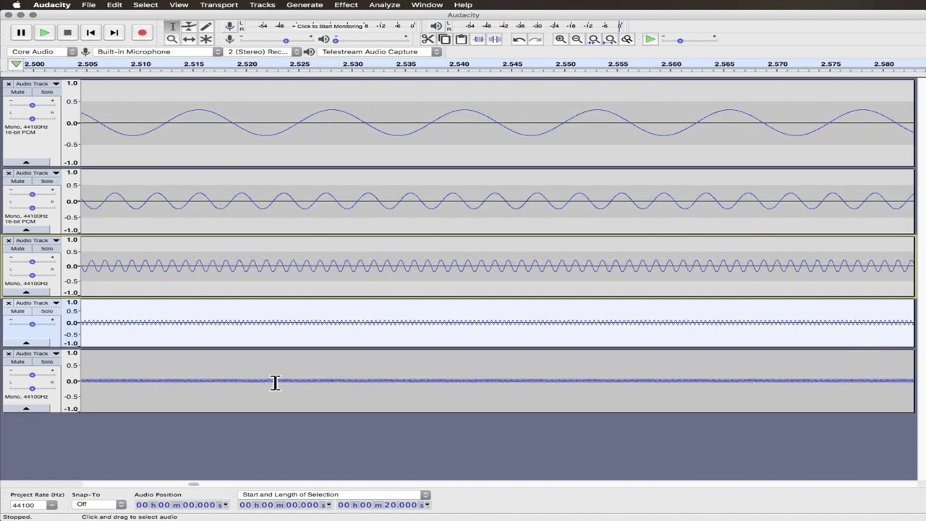
pyautogui.scroll(4, 274, 383)
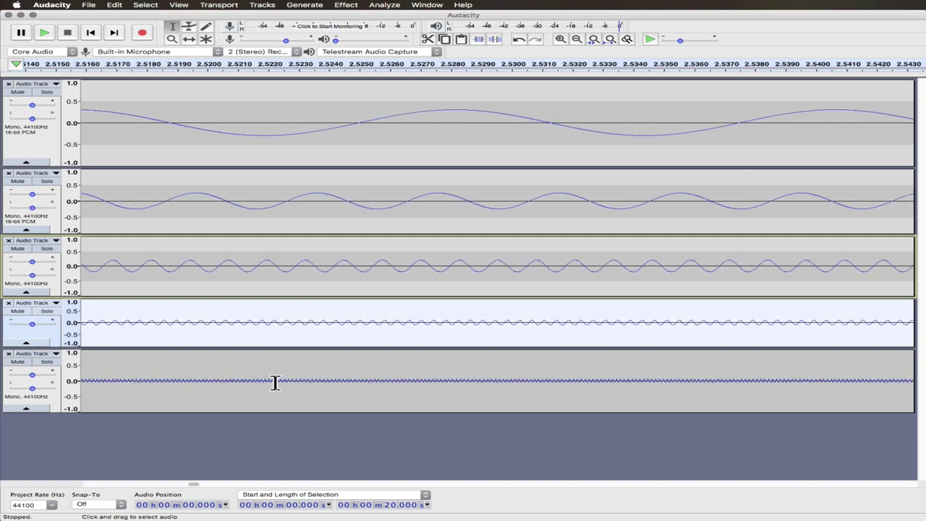
# Zoom back out until the full 20 seconds of all five tracks is visible.
pyautogui.scroll(-5, 275, 383)
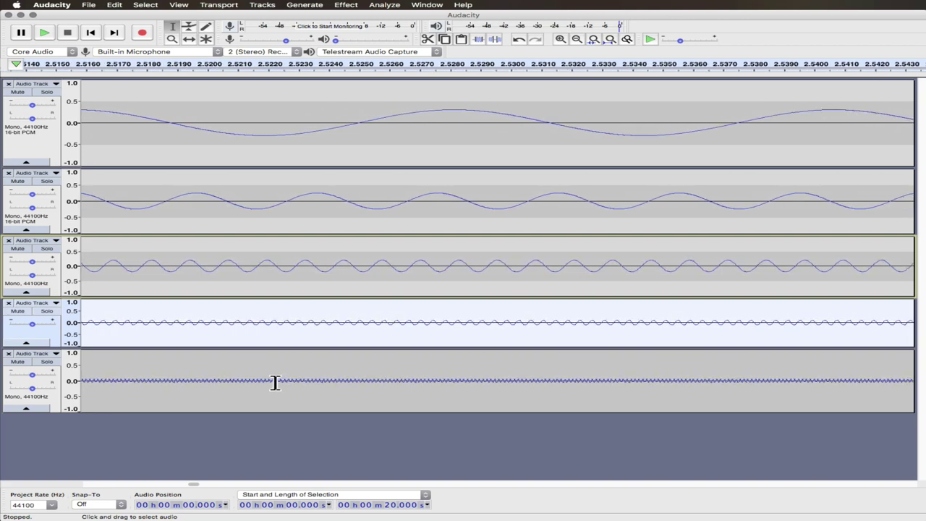
pyautogui.scroll(-6, 275, 383)
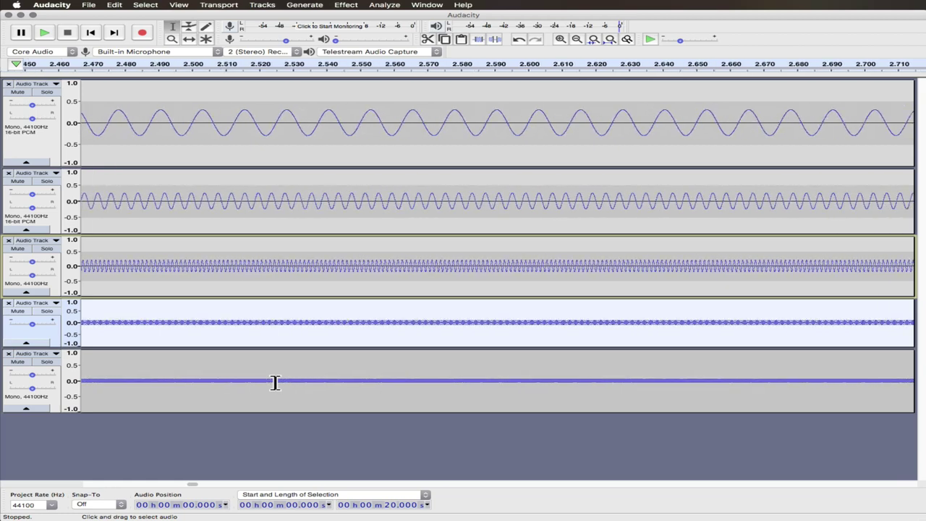
pyautogui.scroll(-4, 275, 382)
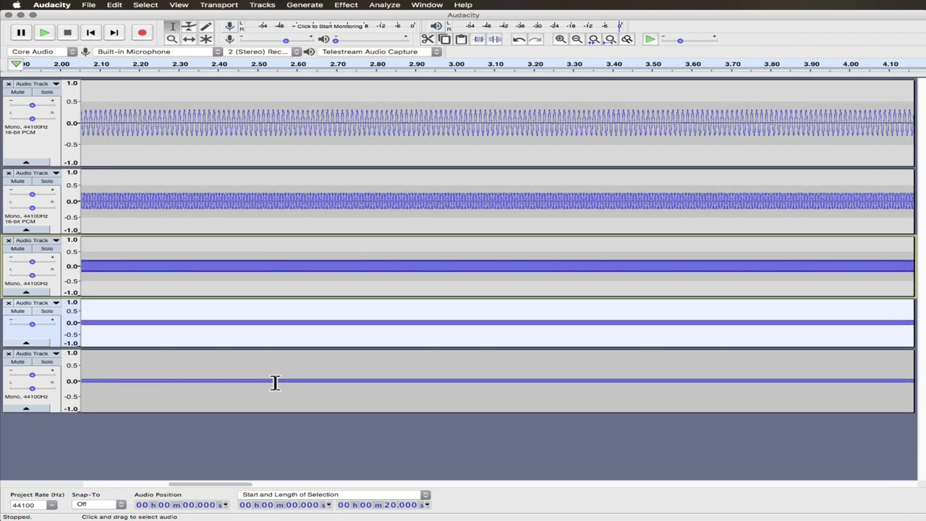
pyautogui.scroll(-3, 275, 383)
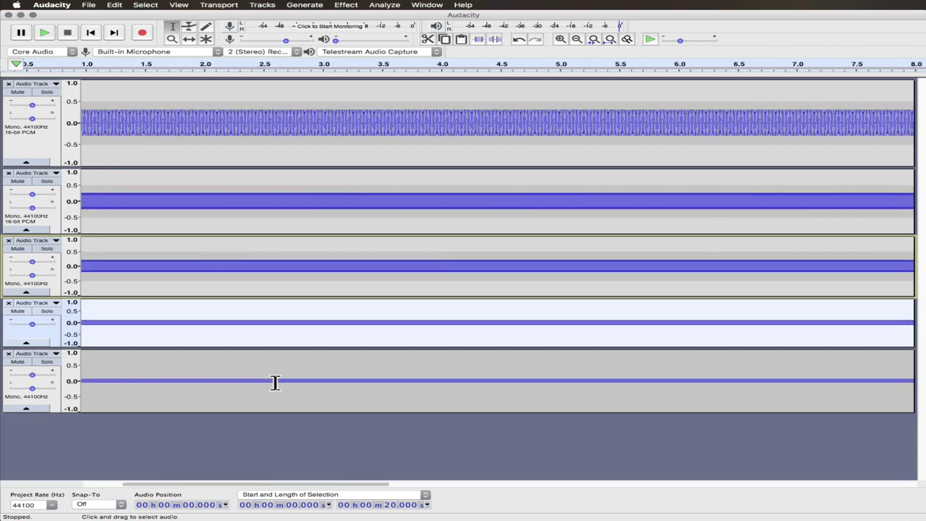
pyautogui.scroll(-4, 275, 383)
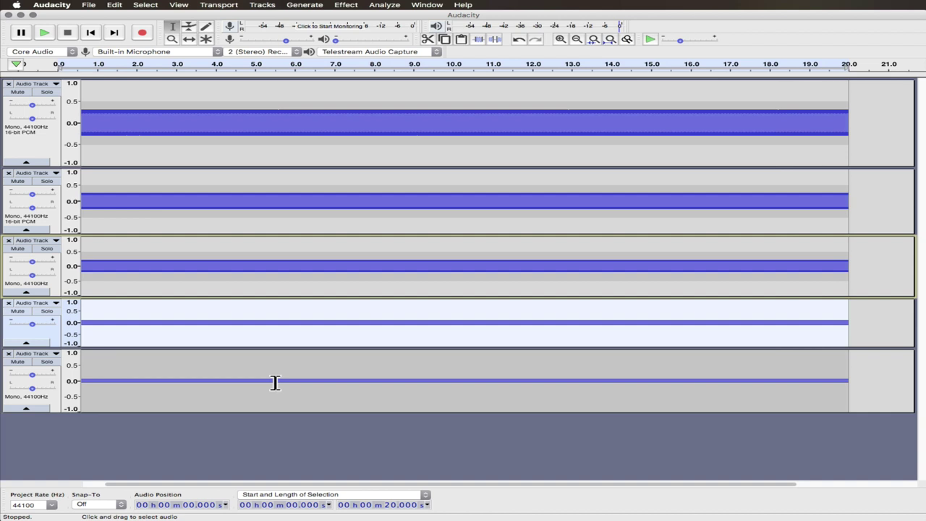
# Select all five tone tracks.
pyautogui.click(137, 416)
pyautogui.click(144, 5)
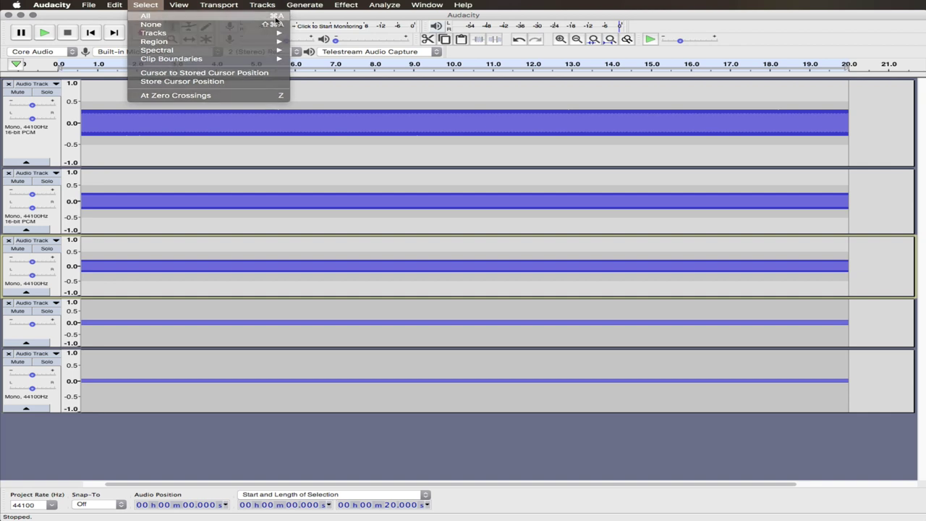
pyautogui.click(276, 17)
# Mix and render the selected tracks into a single Mix track.
pyautogui.click(262, 4)
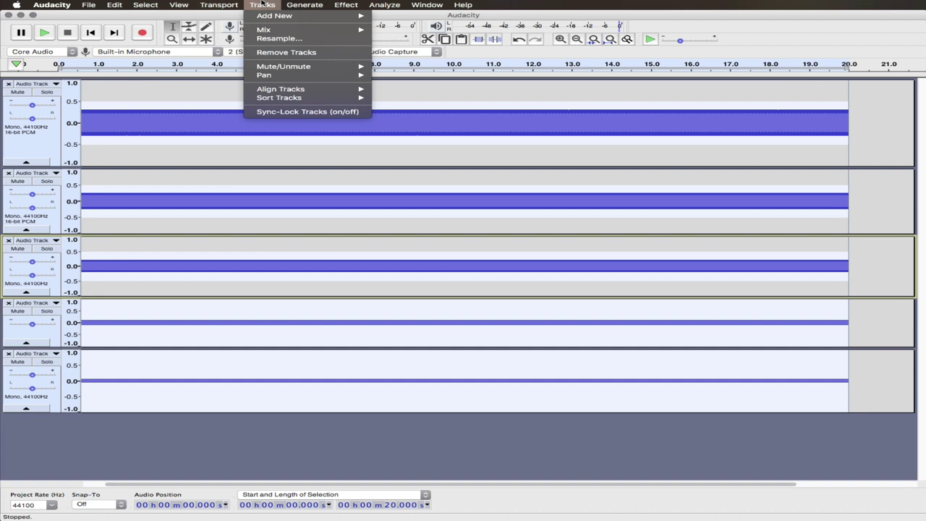
pyautogui.moveTo(269, 31)
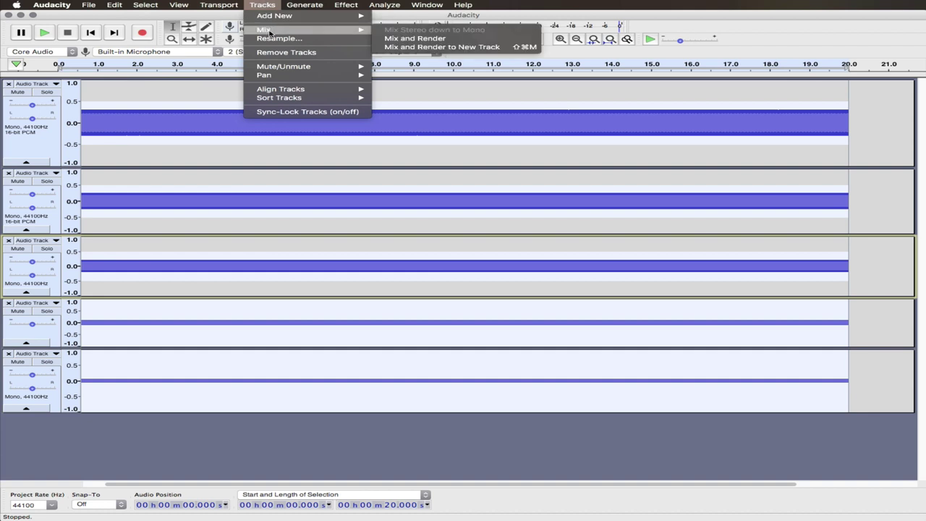
pyautogui.click(412, 40)
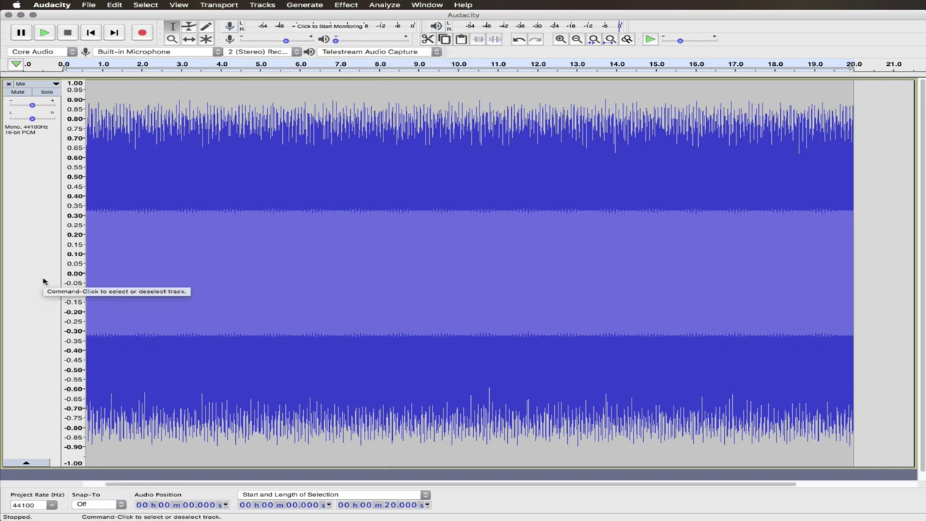
pyautogui.press('space')
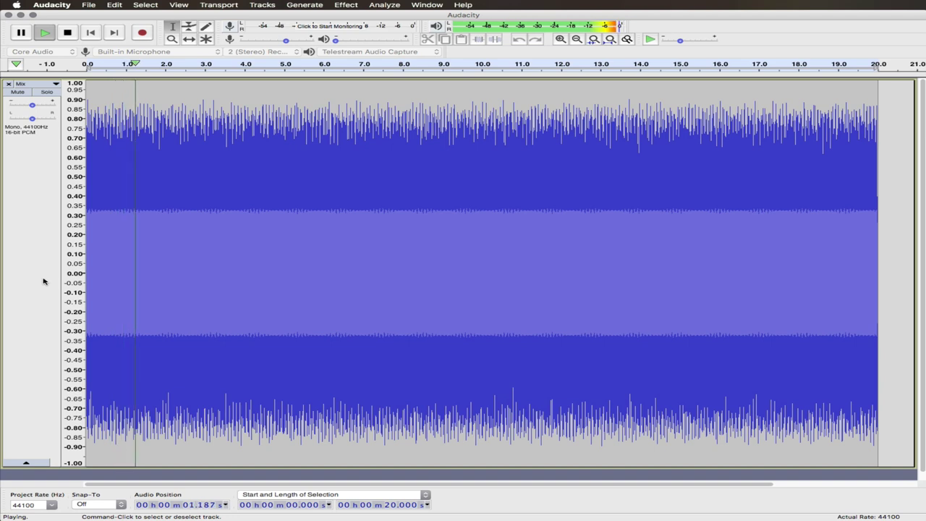
pyautogui.press('space')
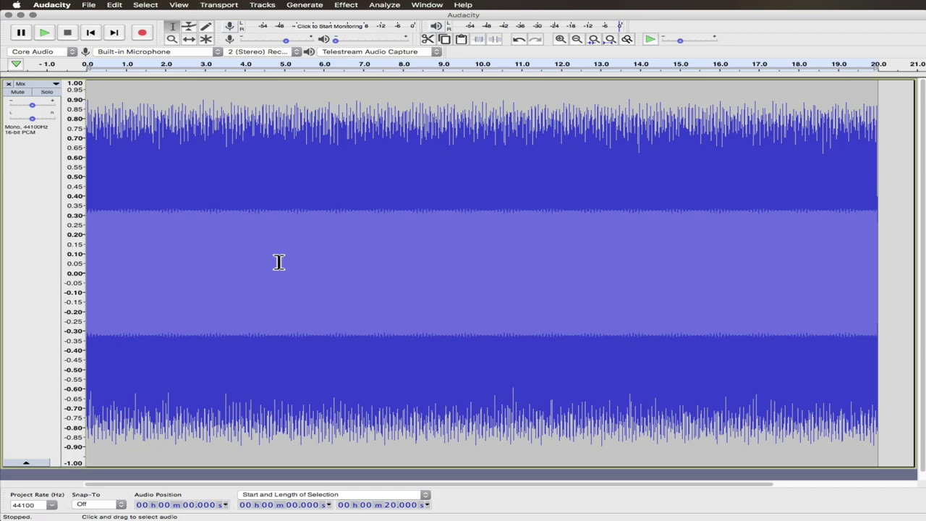
pyautogui.scroll(5, 279, 262)
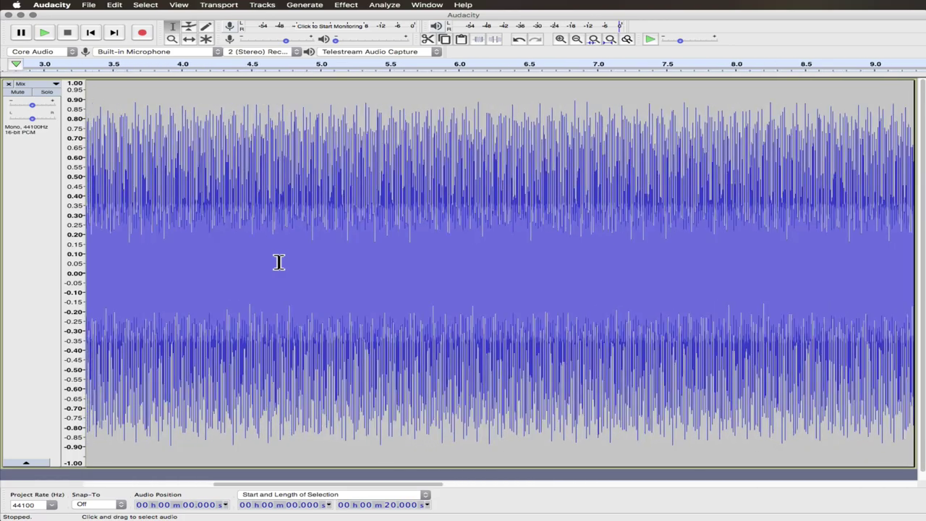
pyautogui.scroll(6, 278, 262)
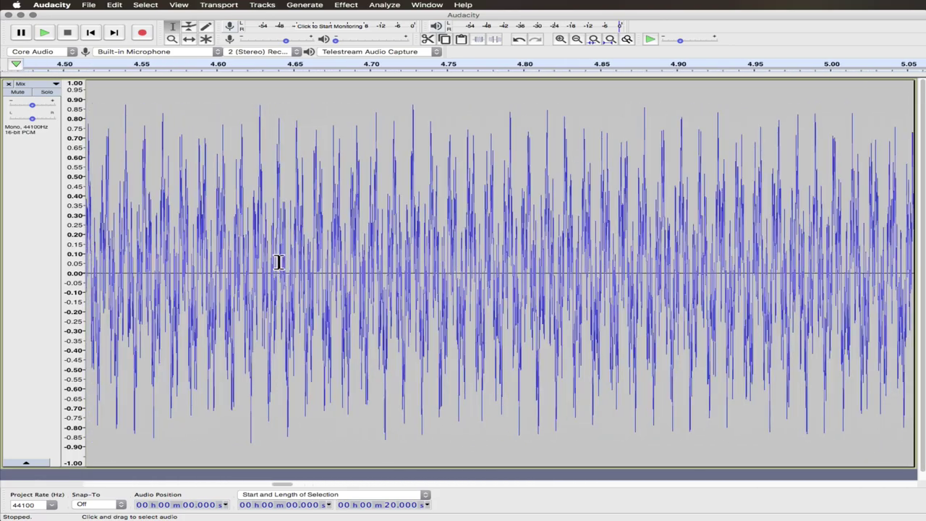
pyautogui.scroll(5, 279, 262)
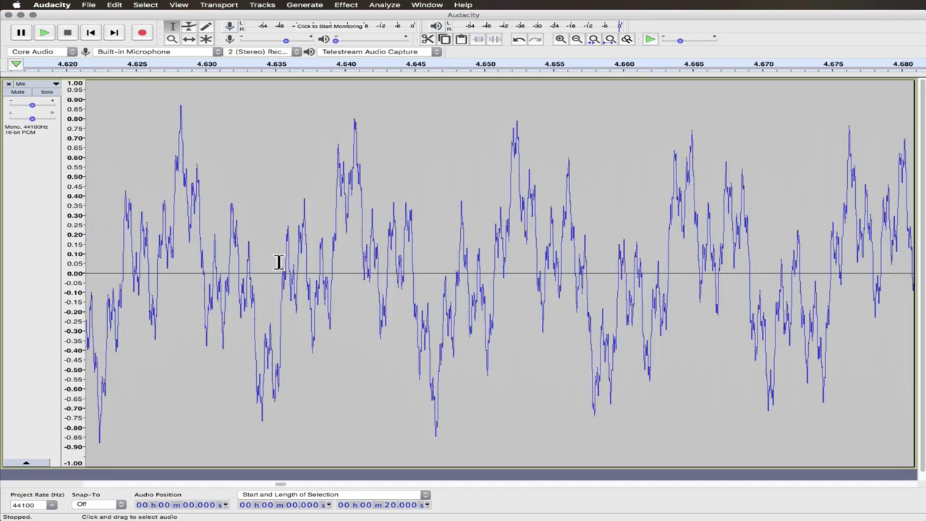
pyautogui.scroll(1, 278, 262)
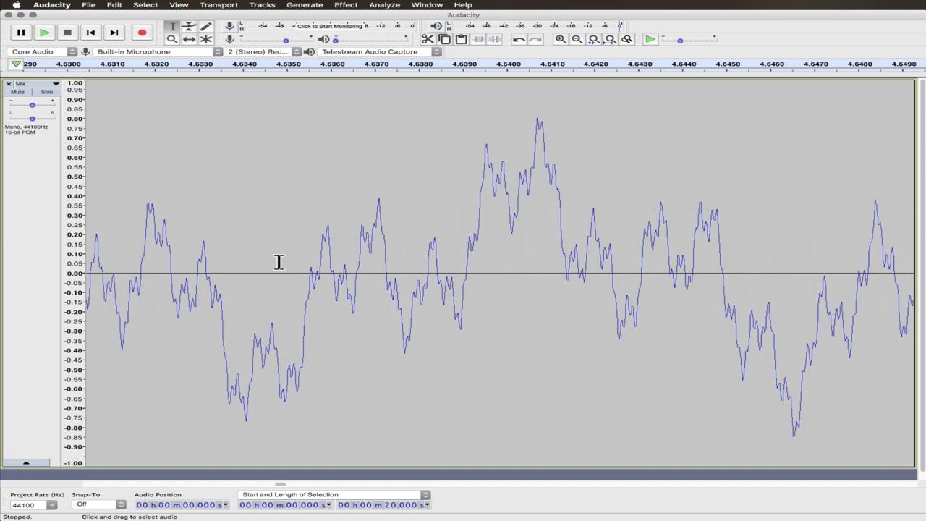
pyautogui.scroll(-5, 278, 262)
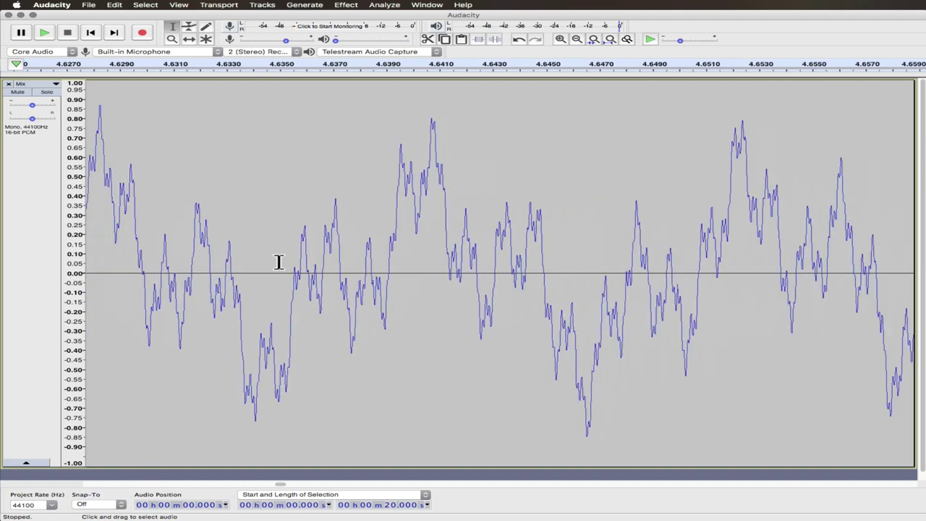
pyautogui.scroll(-8, 279, 262)
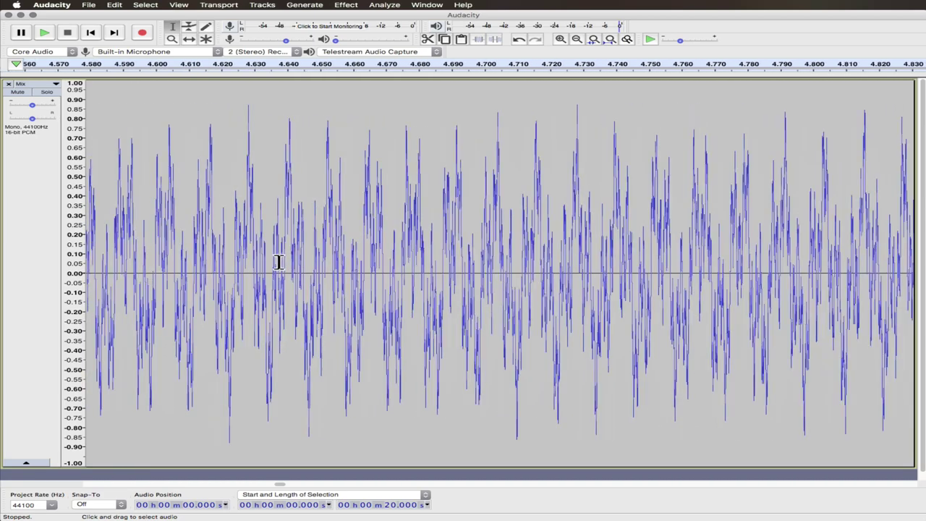
pyautogui.scroll(-6, 278, 262)
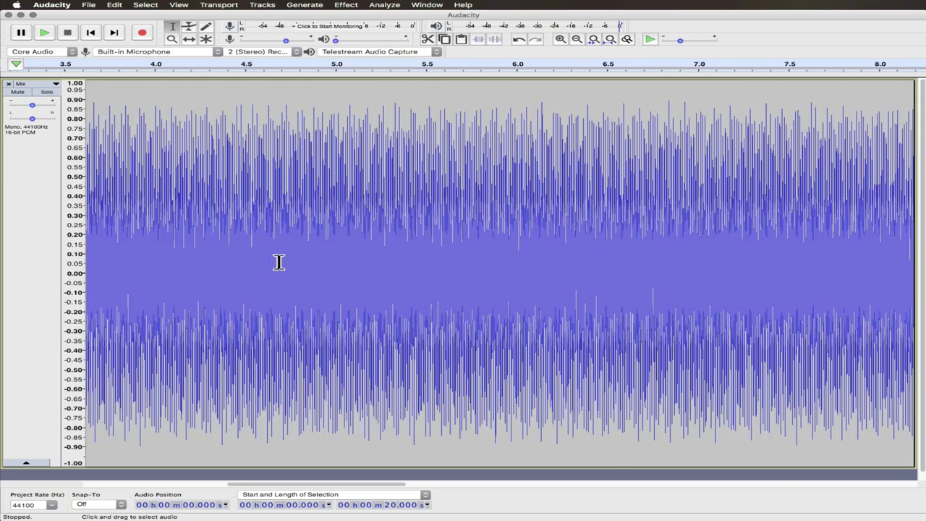
pyautogui.scroll(-4, 278, 262)
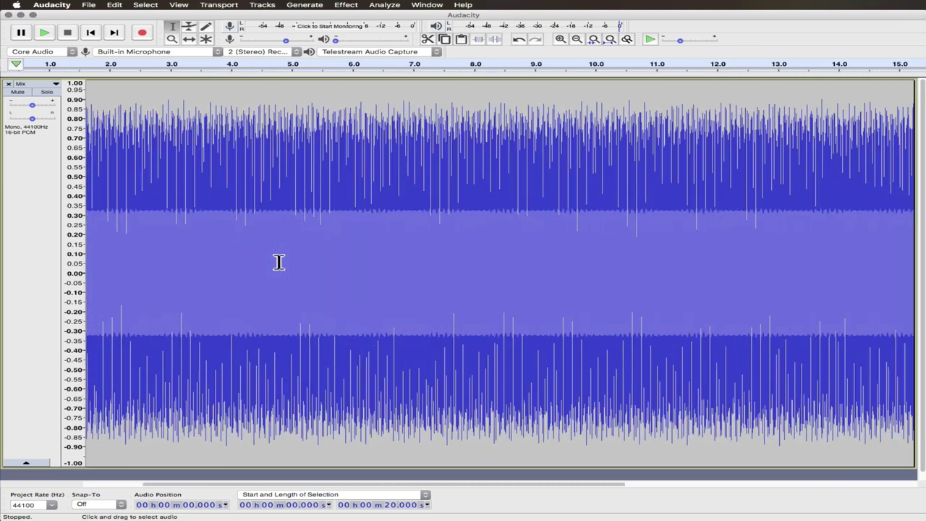
pyautogui.scroll(-1, 279, 262)
pyautogui.scroll(2, 279, 261)
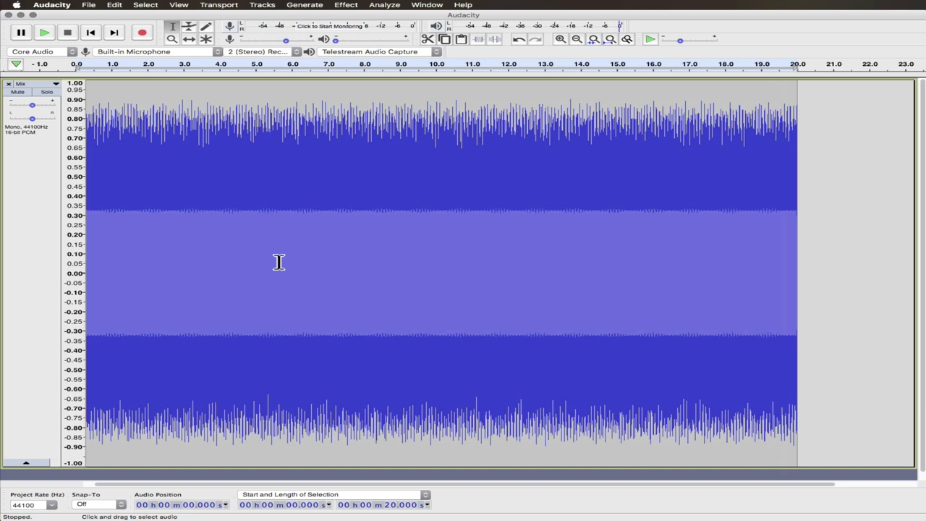
pyautogui.press('space')
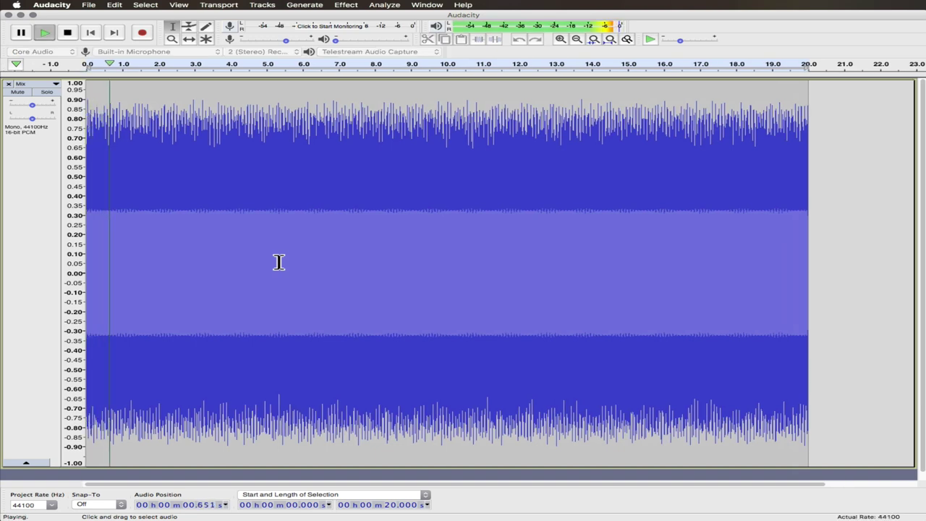
pyautogui.press('space')
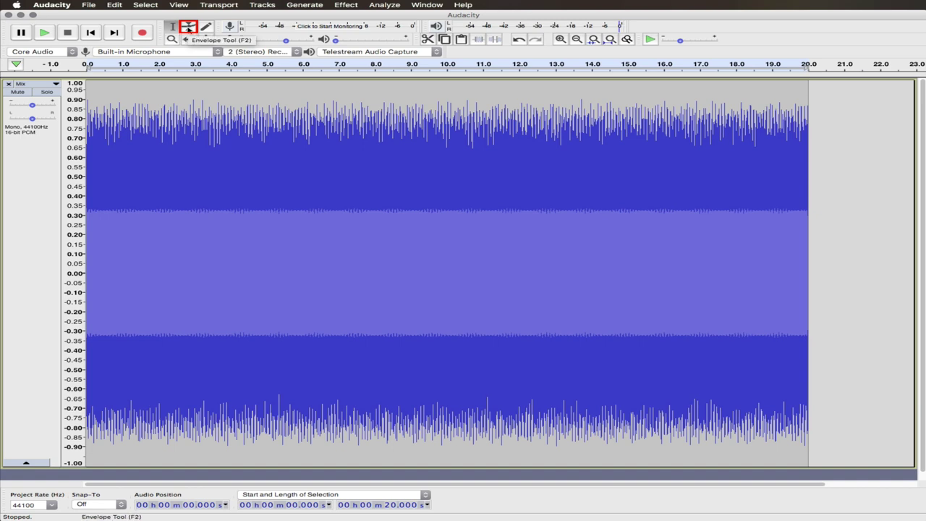
# With the Envelope Tool, add envelope points near 2 seconds and at the Mix track's start.
pyautogui.click(188, 26)
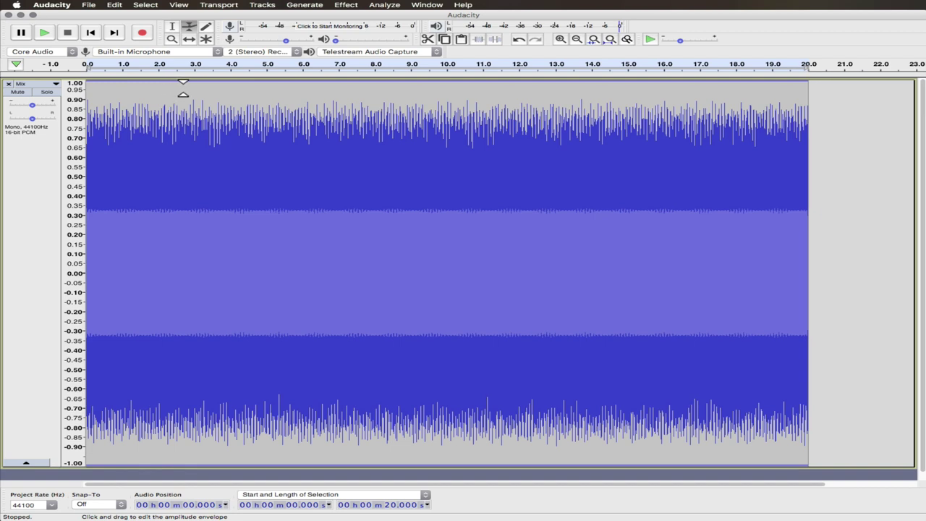
pyautogui.click(168, 88)
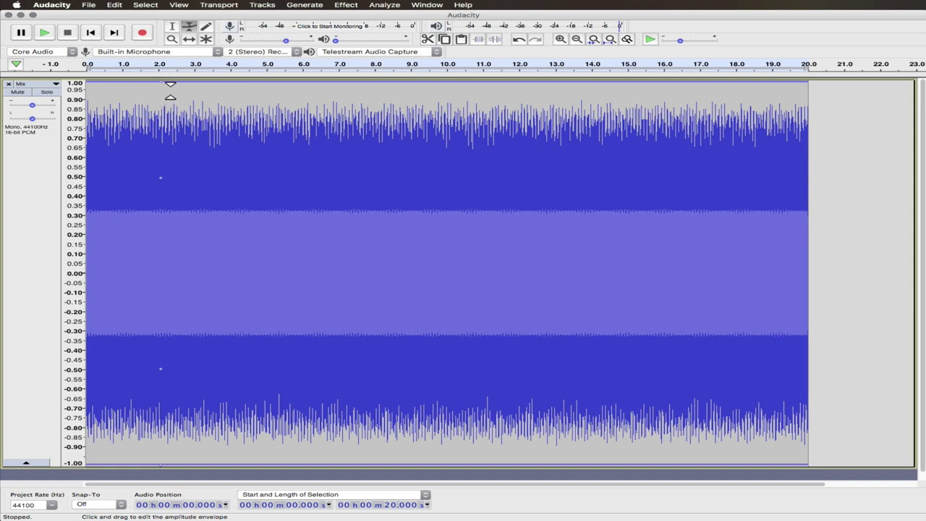
pyautogui.moveTo(170, 92)
pyautogui.mouseDown()
pyautogui.moveTo(169, 123)
pyautogui.moveTo(166, 99)
pyautogui.mouseUp()
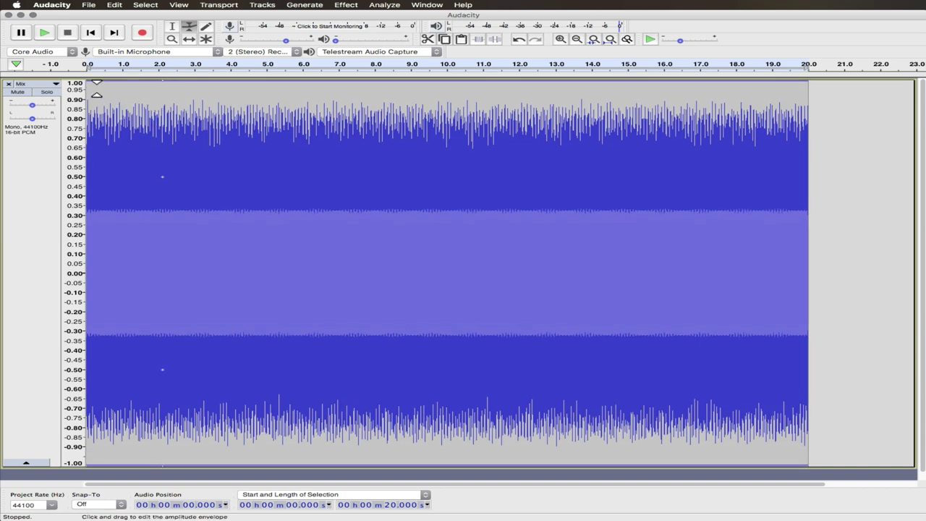
pyautogui.click(94, 83)
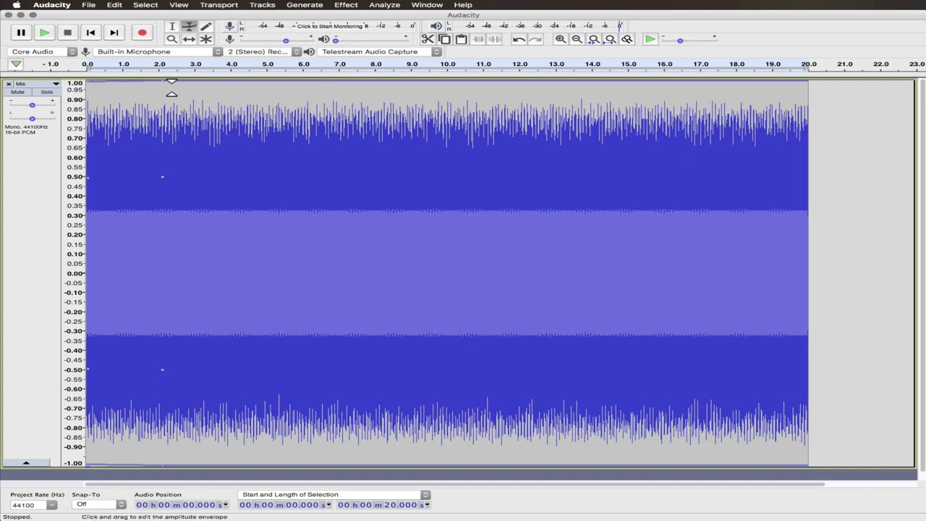
# Drag the envelope into a steep decay that fades to silence at 20 seconds, and audition it.
pyautogui.moveTo(171, 91); pyautogui.dragTo(170, 134)
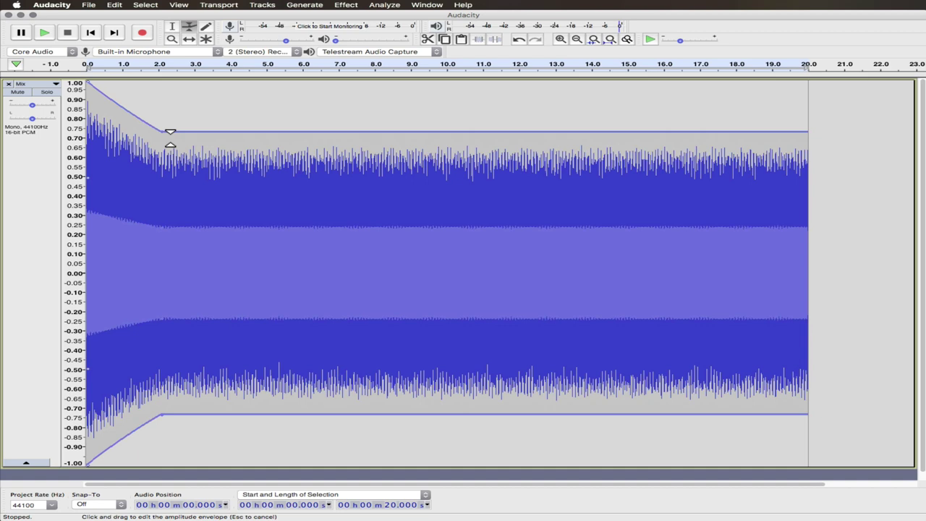
pyautogui.moveTo(170, 139); pyautogui.dragTo(181, 258)
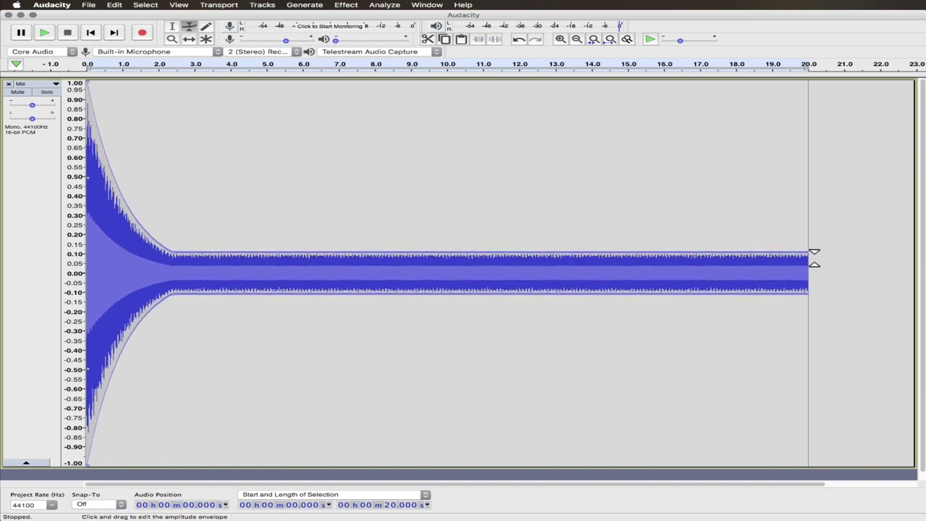
pyautogui.moveTo(814, 254); pyautogui.dragTo(808, 275)
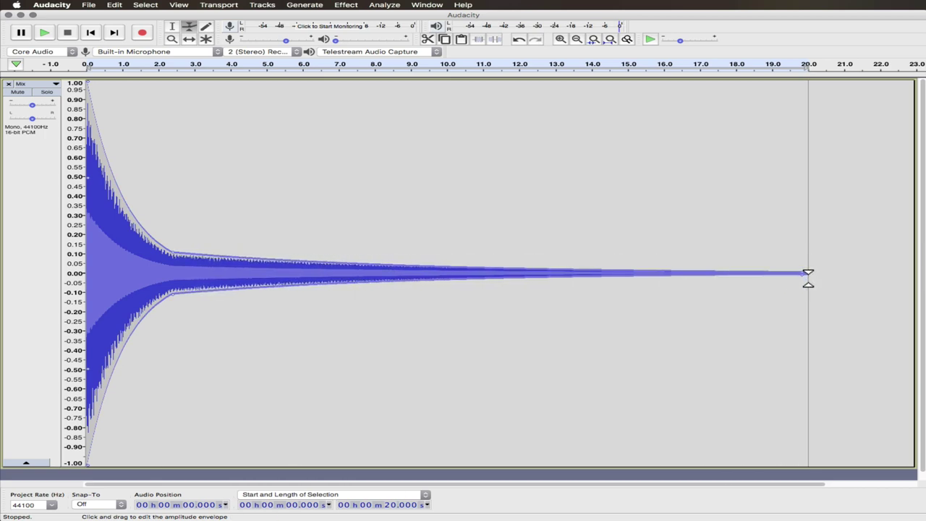
pyautogui.press('space')
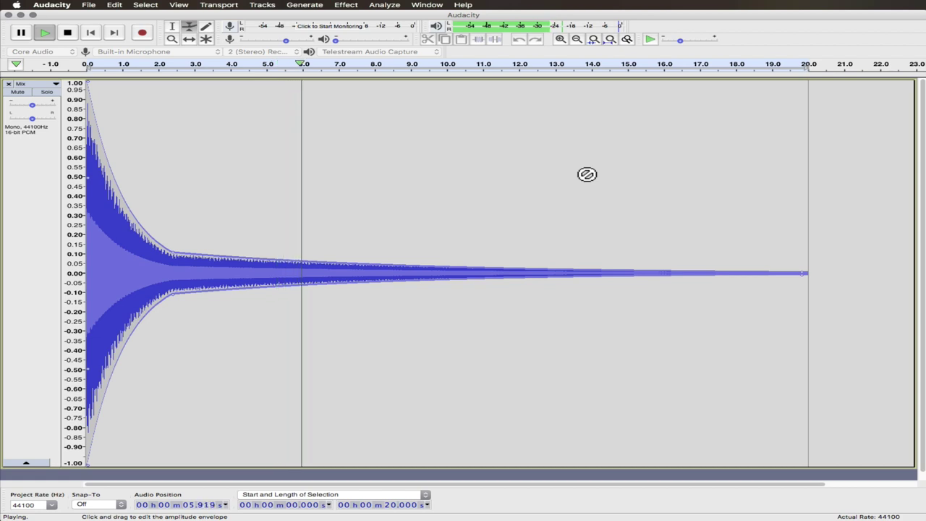
pyautogui.press('space')
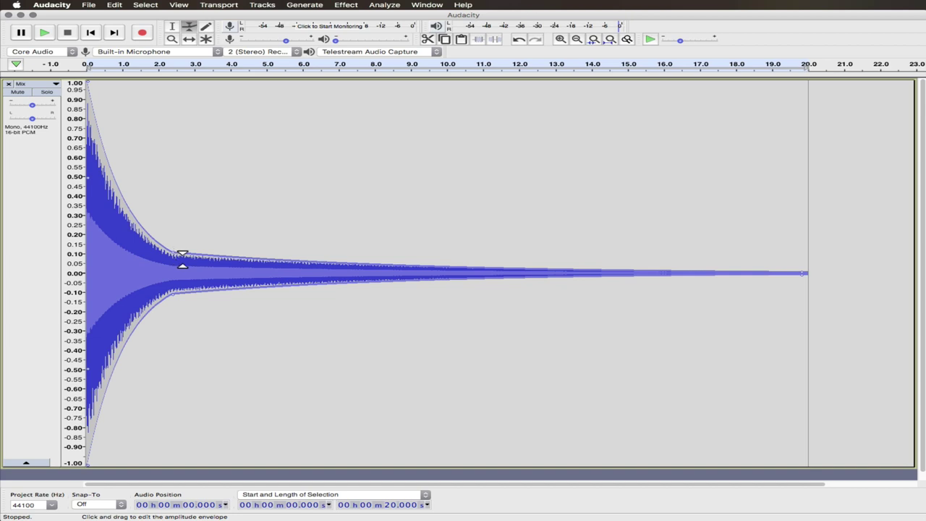
# Move the decay point to about 1 second and play back the steeper decay.
pyautogui.moveTo(183, 260); pyautogui.dragTo(128, 258)
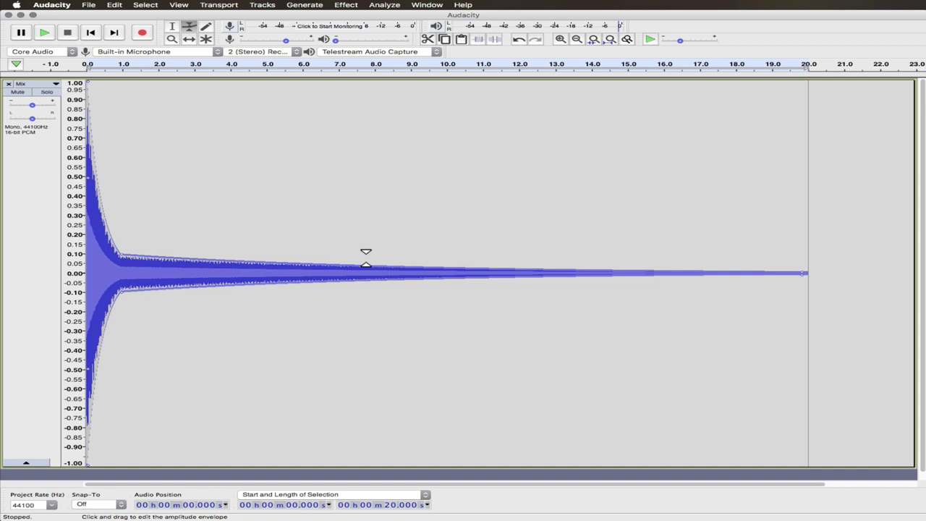
pyautogui.press('space')
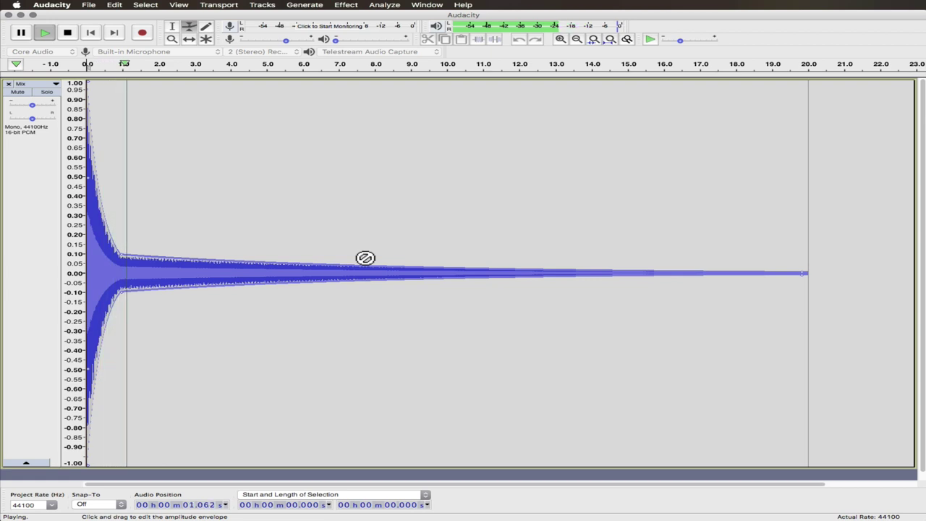
pyautogui.press('space')
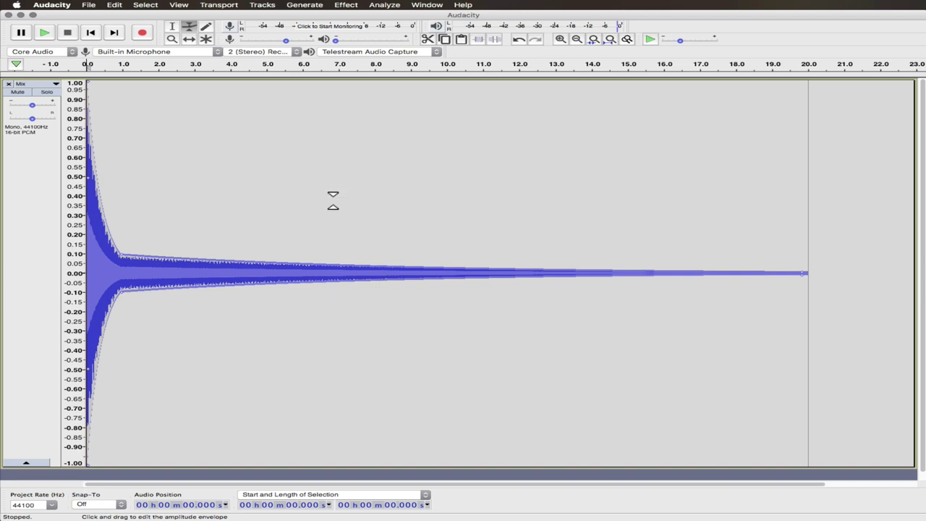
# Select the Mix track from 3.0 seconds to its end and delete that audio.
pyautogui.click(171, 27)
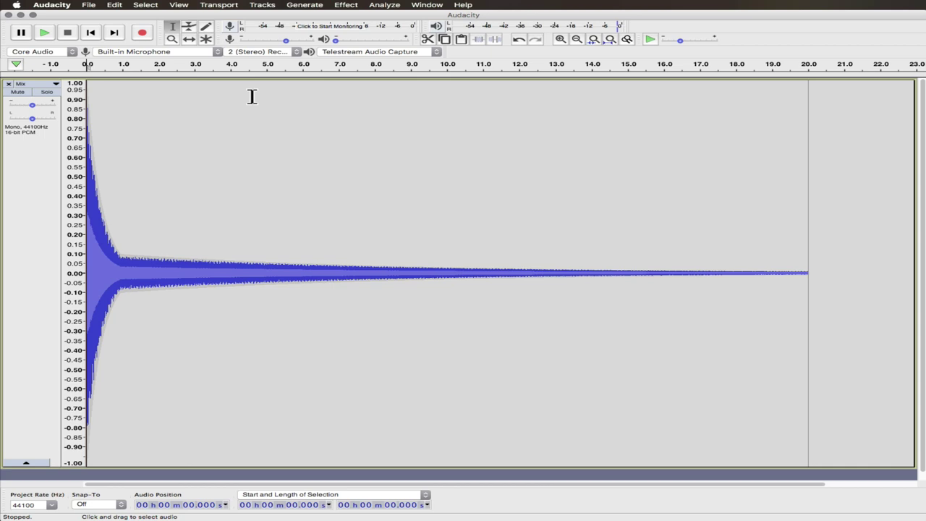
pyautogui.click(195, 88)
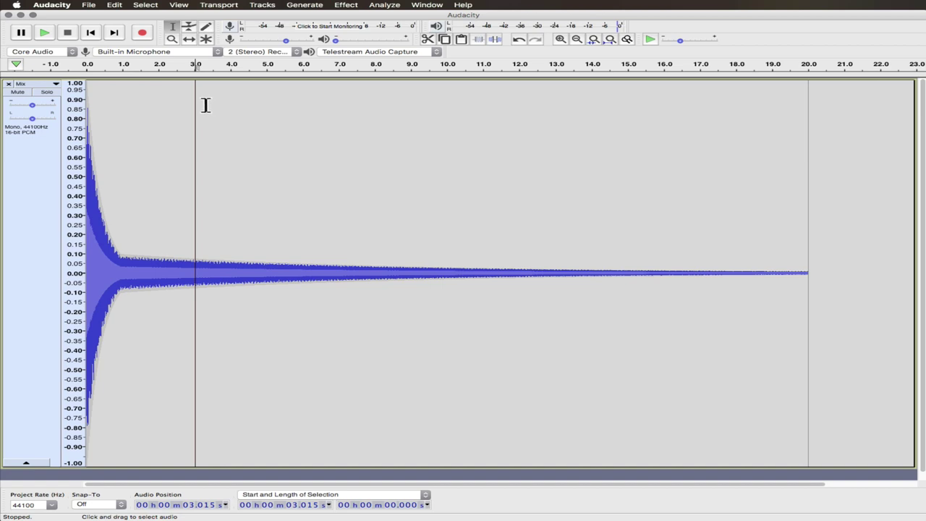
pyautogui.moveTo(197, 97); pyautogui.dragTo(809, 230)
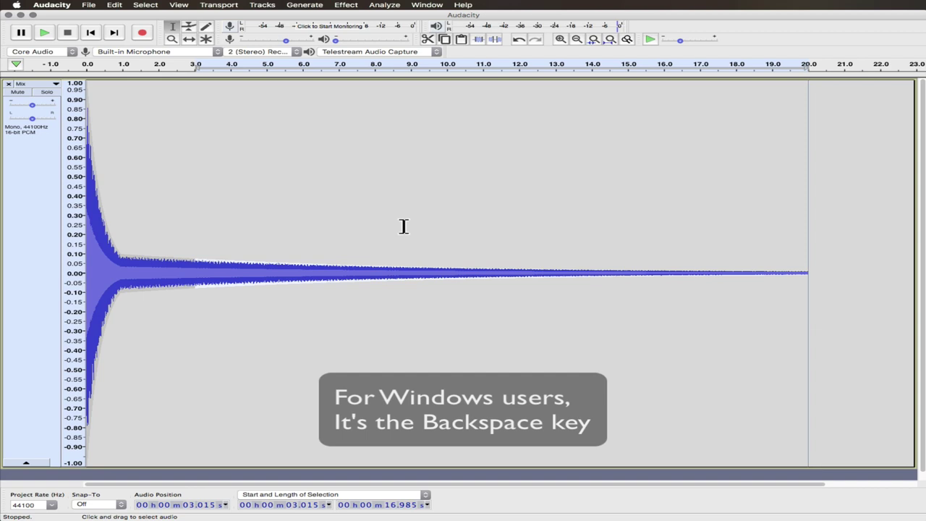
pyautogui.press('BackSpace')
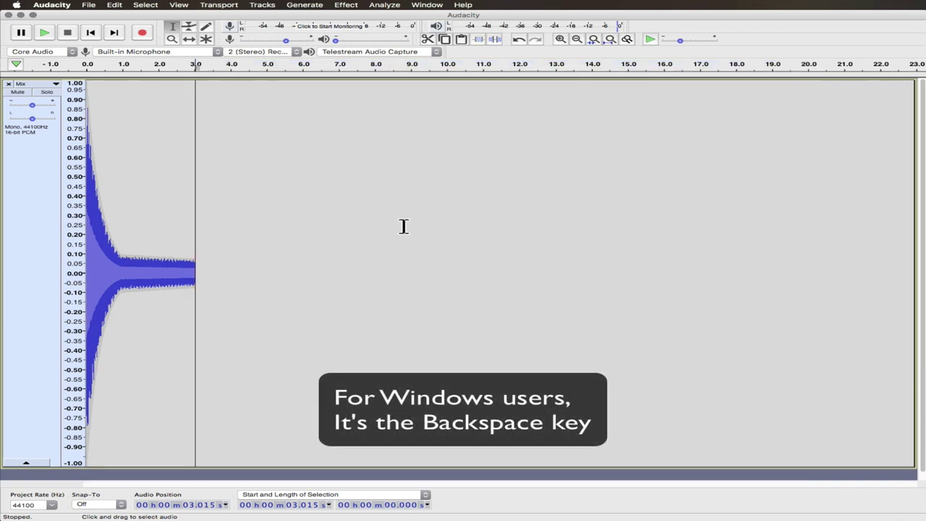
# Fit the 3-second clip to the window, pull its end envelope point to zero, and play from the start.
pyautogui.click(609, 41)
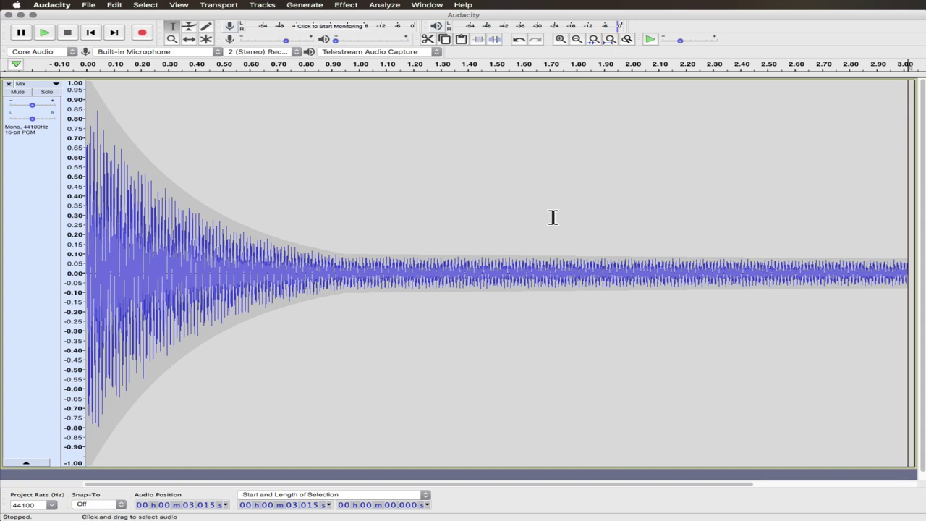
pyautogui.click(188, 26)
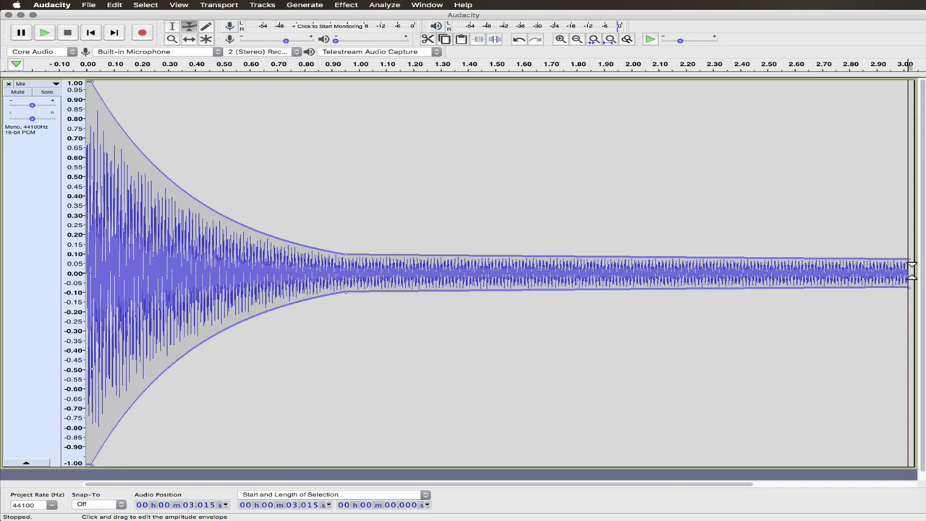
pyautogui.moveTo(913, 265); pyautogui.dragTo(913, 279)
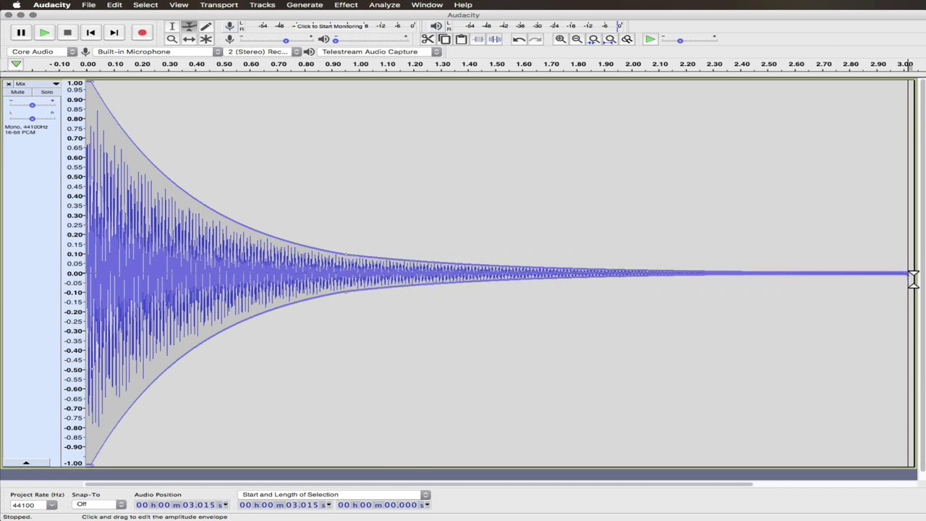
pyautogui.press('Home')
pyautogui.press('space')
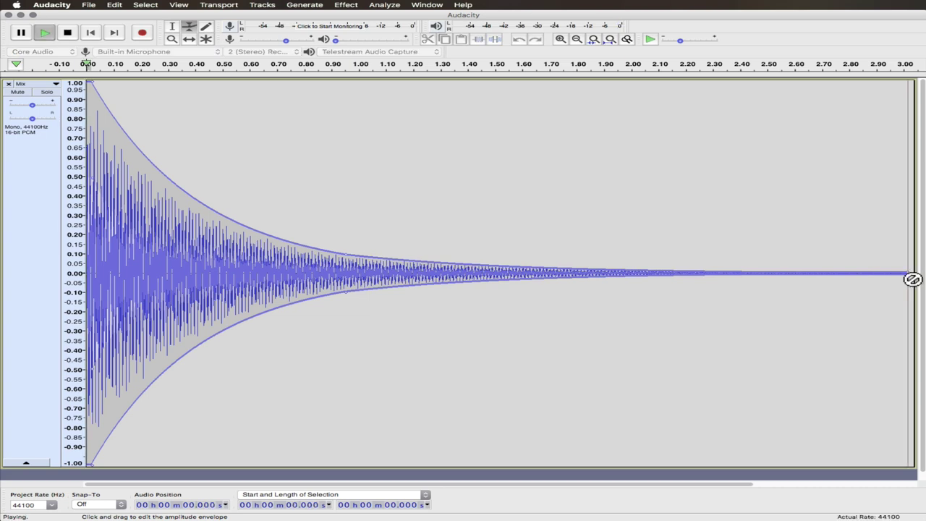